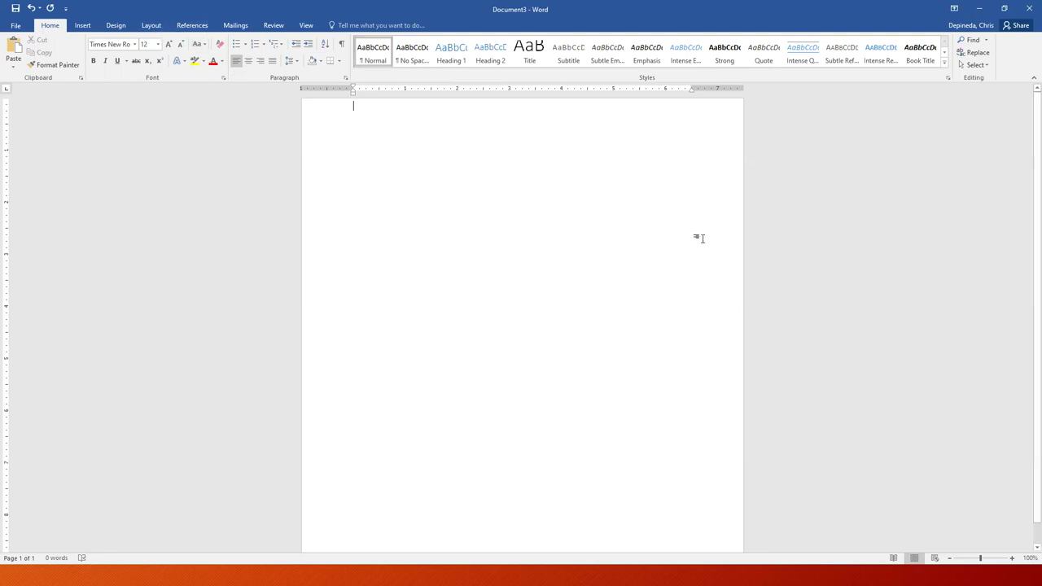
Set the font size of the blank document to 12
click(133, 46)
click(162, 44)
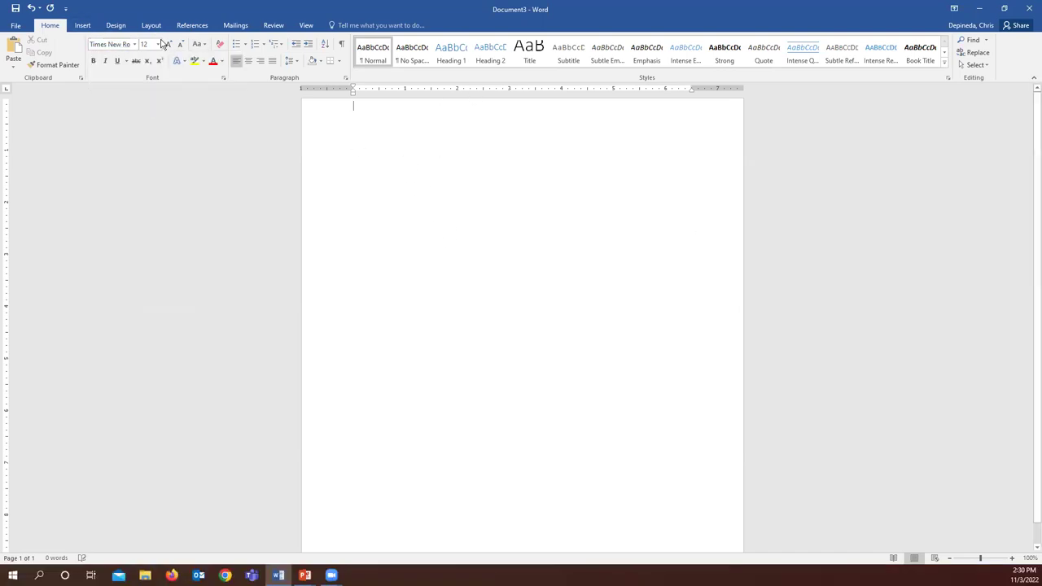
click(158, 43)
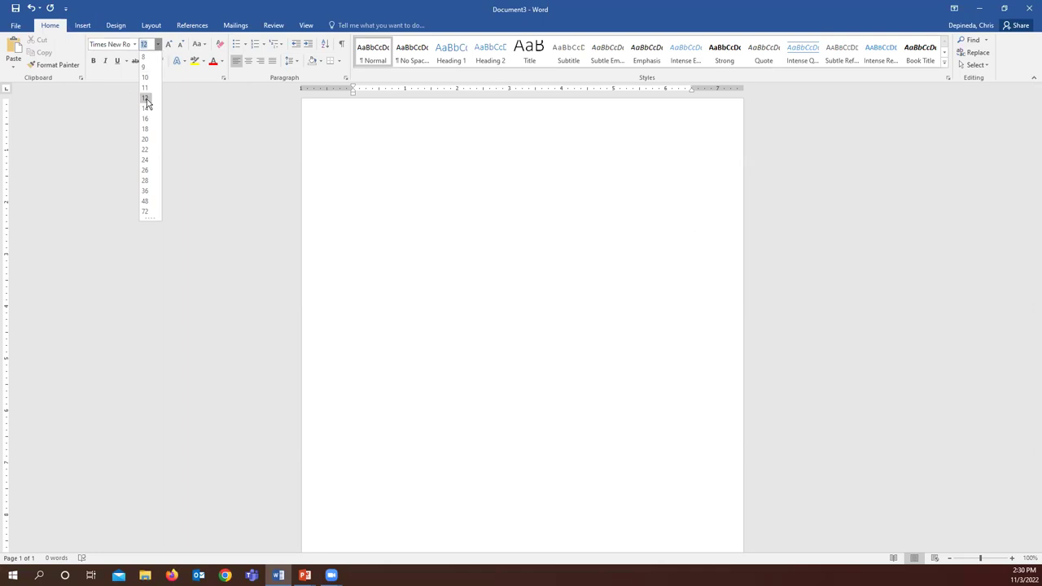
click(145, 98)
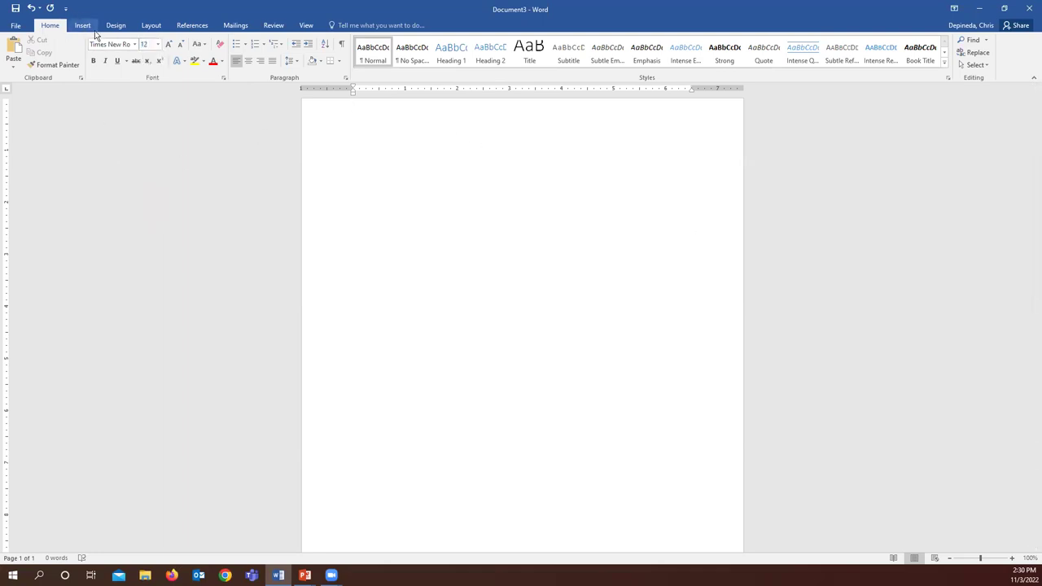
Hide the ruler and show it again, then check its indent markers at both page margins
click(303, 25)
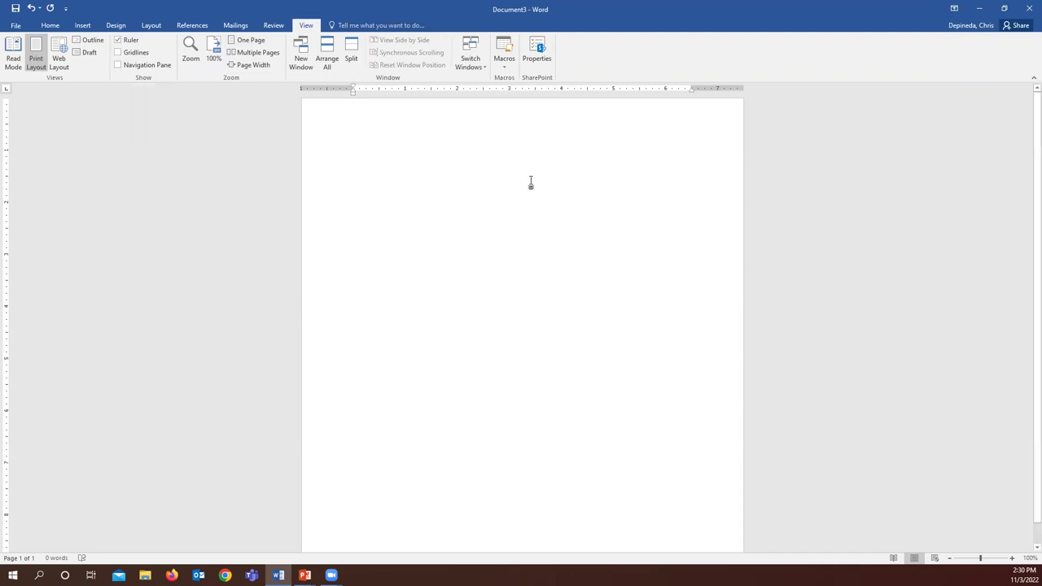
click(131, 40)
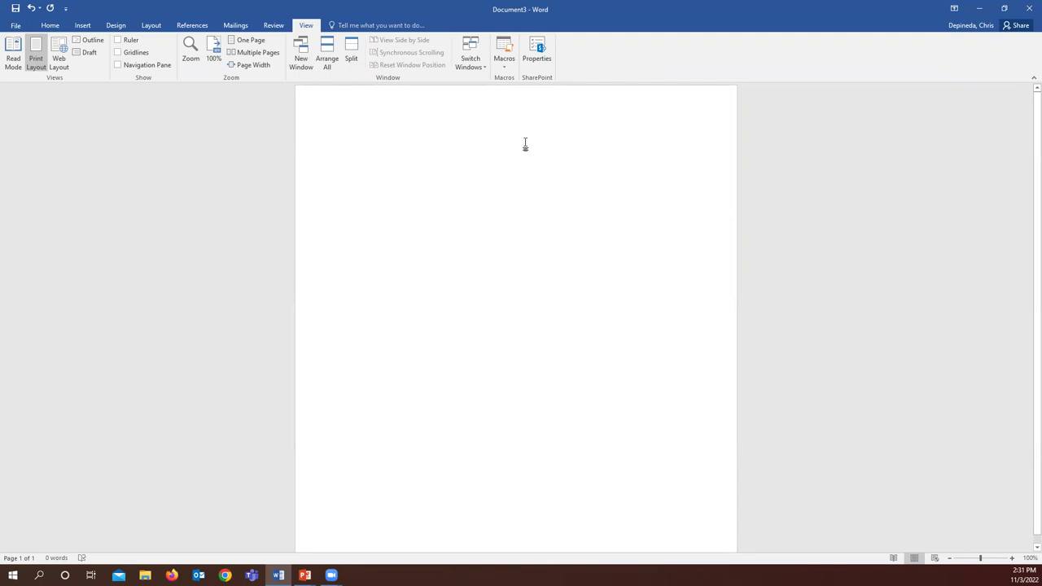
click(118, 40)
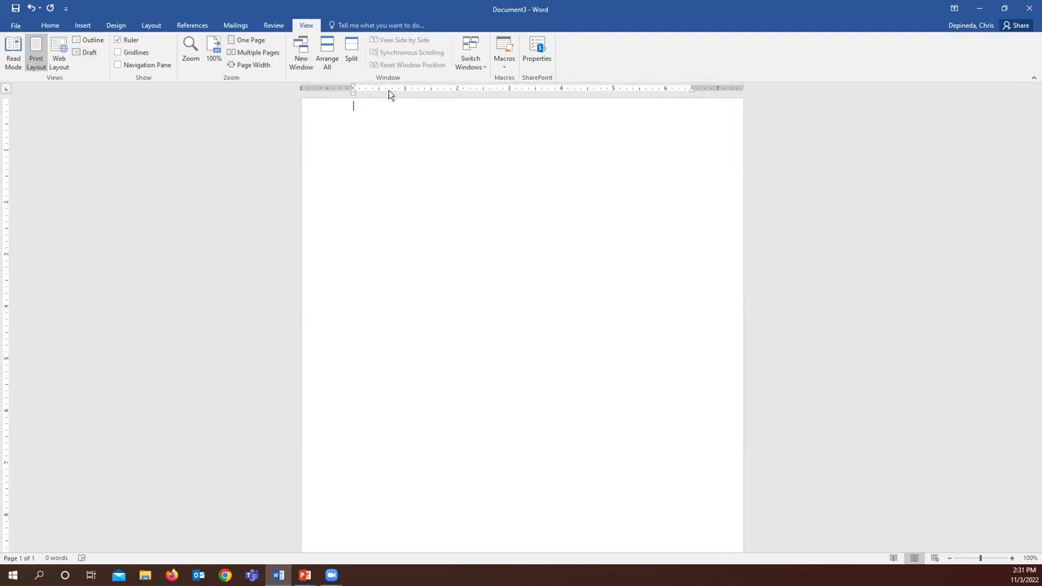
mouse_move(353, 88)
mouse_down()
mouse_move(382, 88)
mouse_move(353, 88)
mouse_up()
mouse_move(353, 88)
mouse_down()
mouse_move(380, 91)
mouse_move(355, 88)
mouse_up()
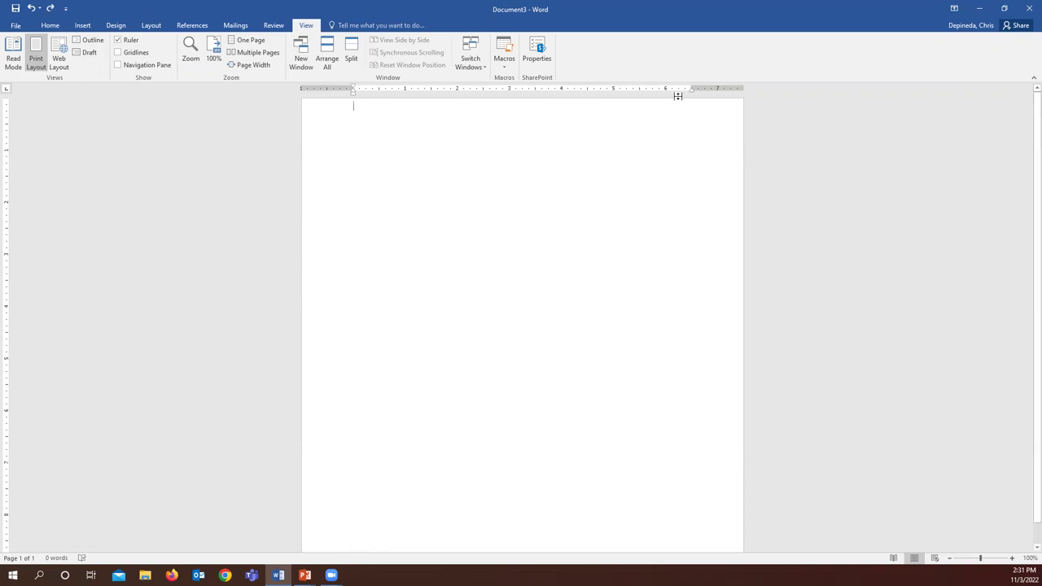
mouse_move(692, 90)
mouse_down()
mouse_move(640, 93)
mouse_move(691, 94)
mouse_up()
click(47, 25)
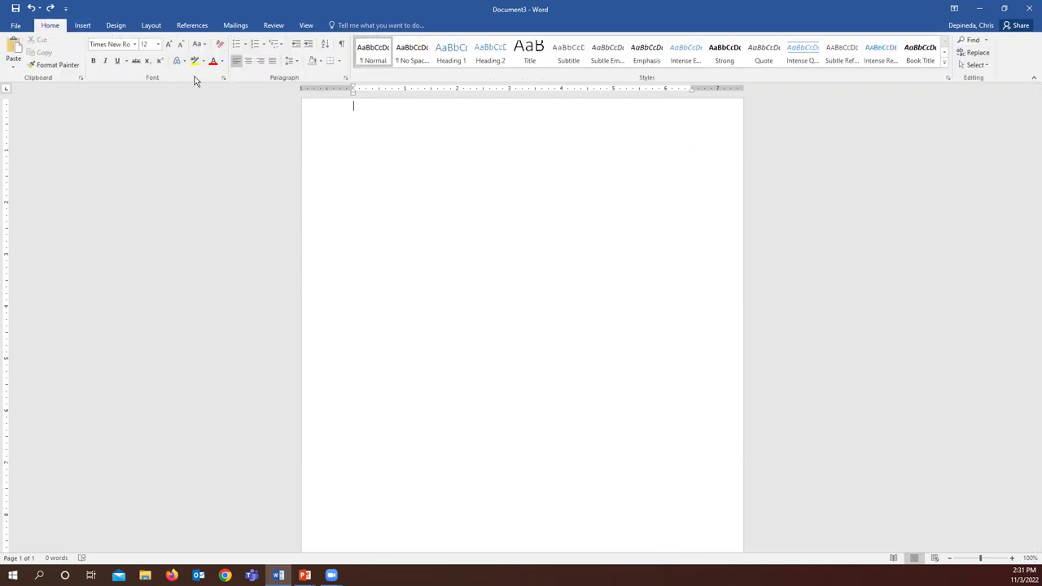
Review the margin presets and the page setup settings for margins, paper and layout, leaving them as they are
click(150, 25)
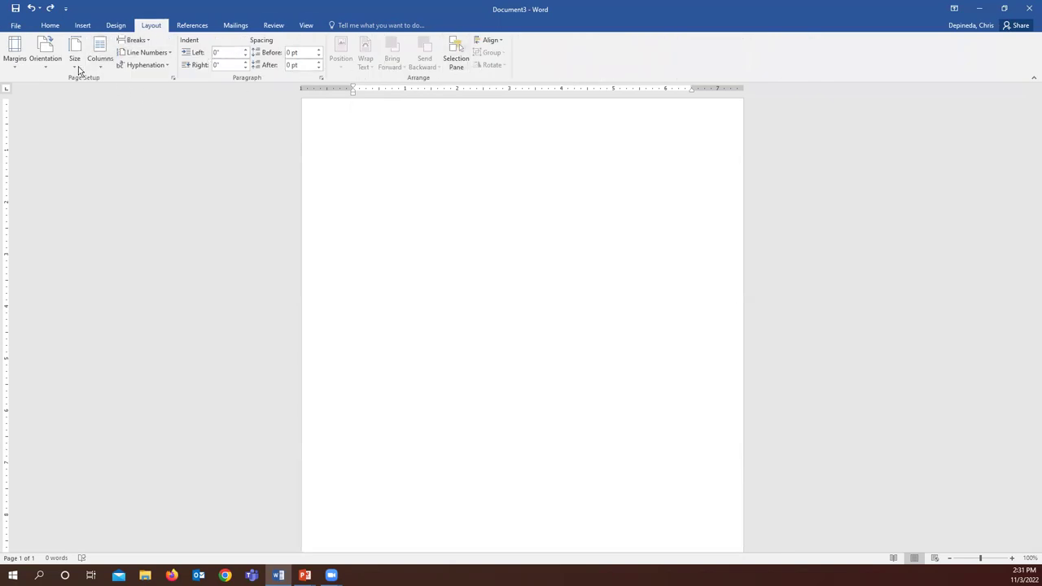
click(16, 53)
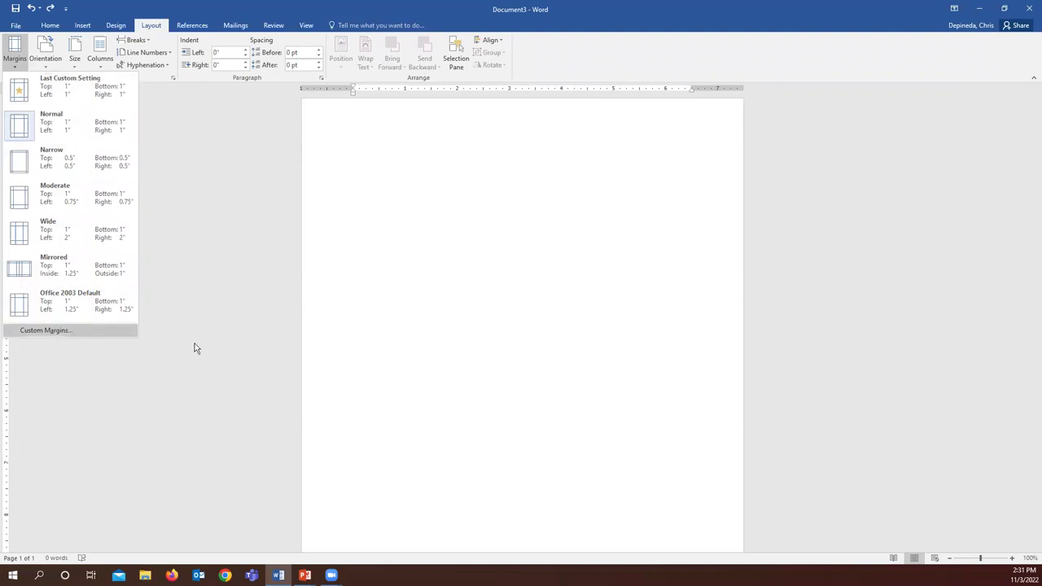
click(228, 323)
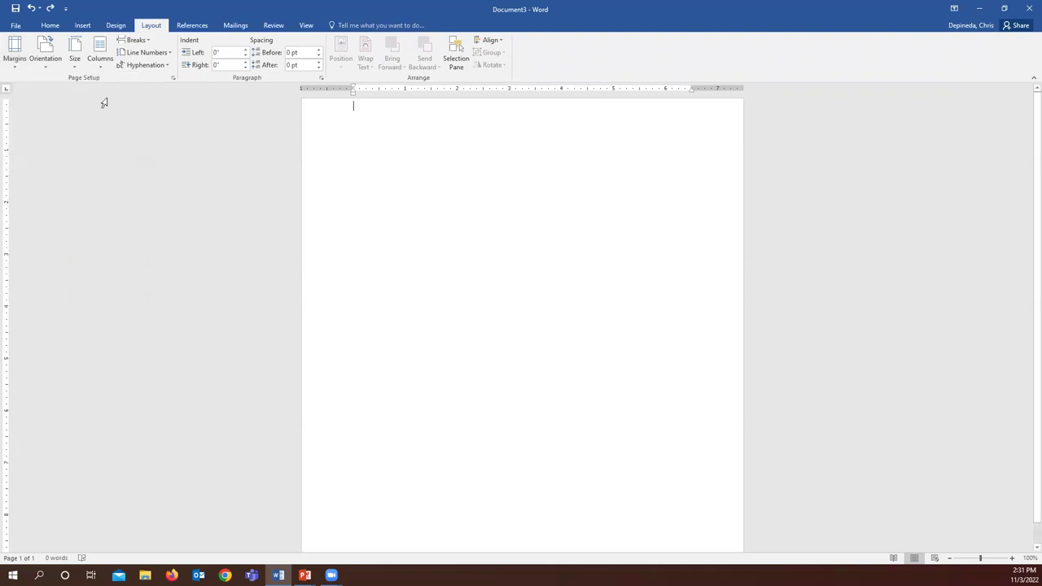
click(173, 79)
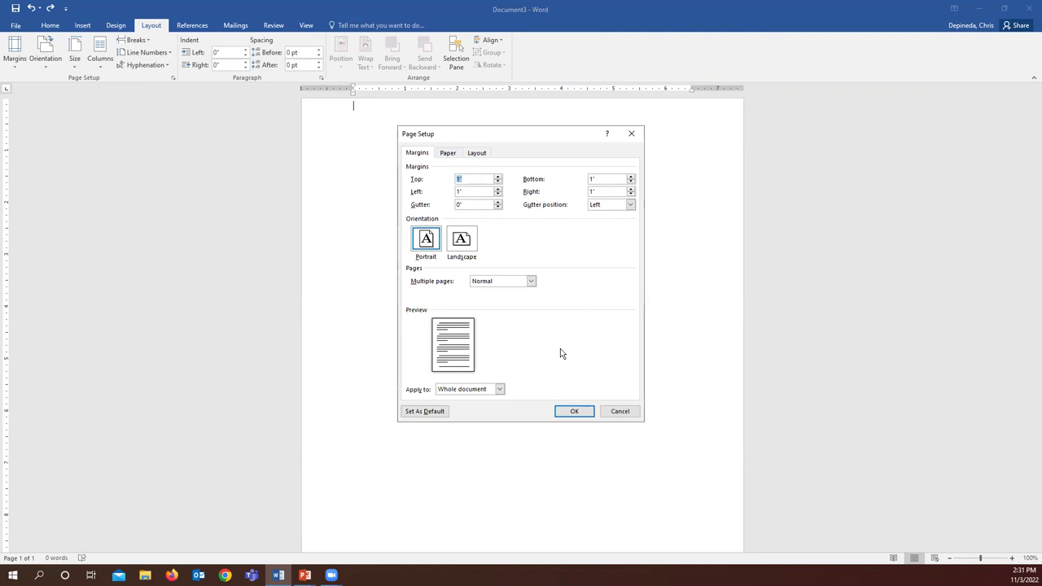
click(446, 156)
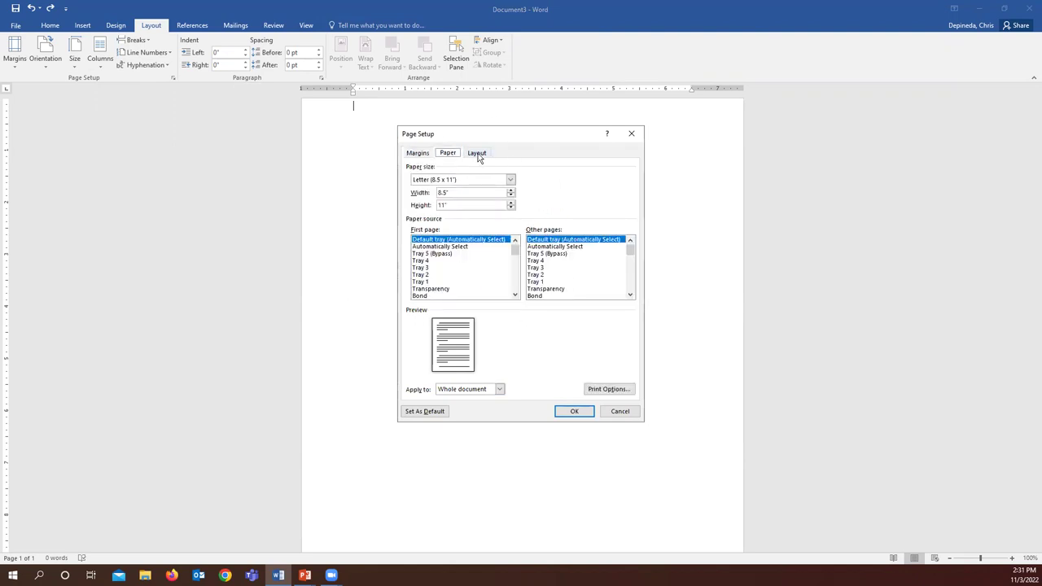
click(477, 154)
click(414, 154)
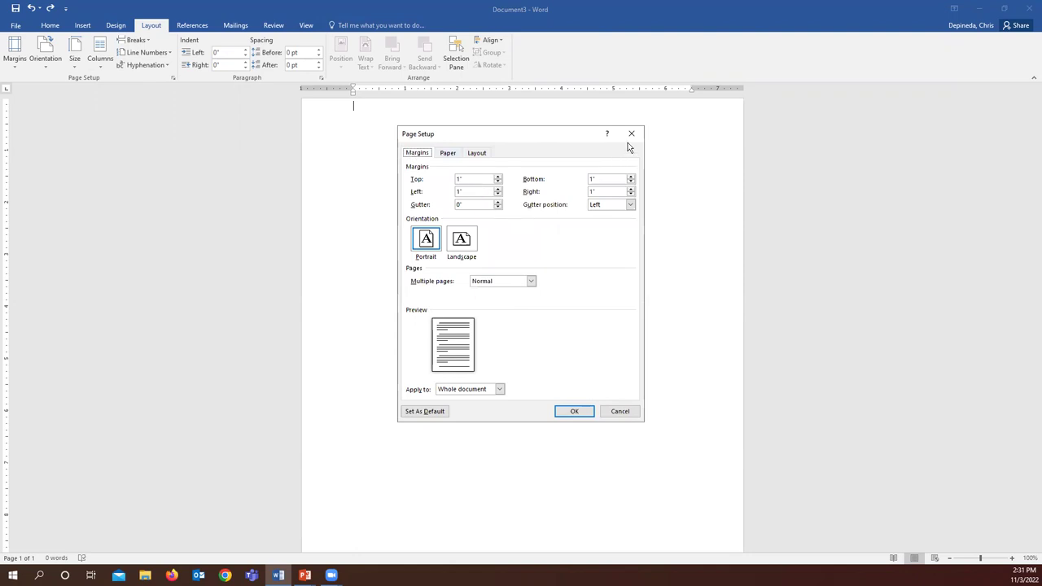
click(631, 135)
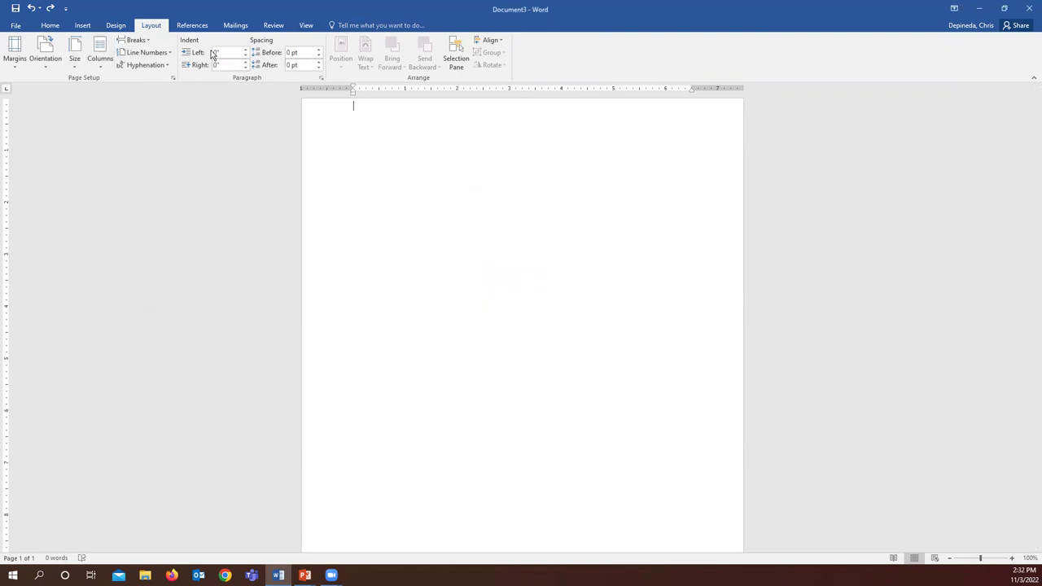
Set the paragraph spacing after to 8 pt
click(319, 63)
click(319, 63)
click(298, 64)
text(8)
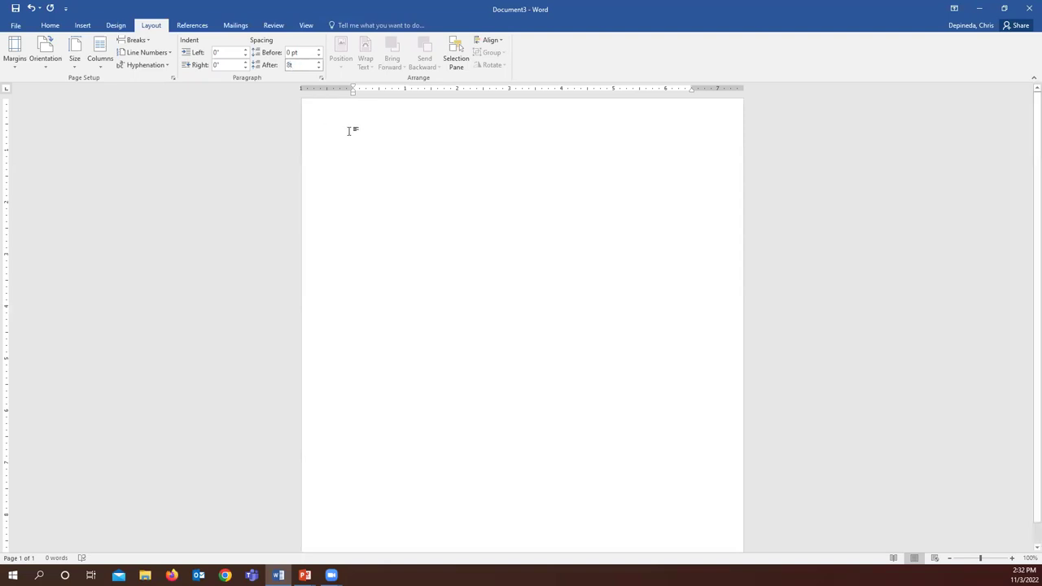
key(Return)
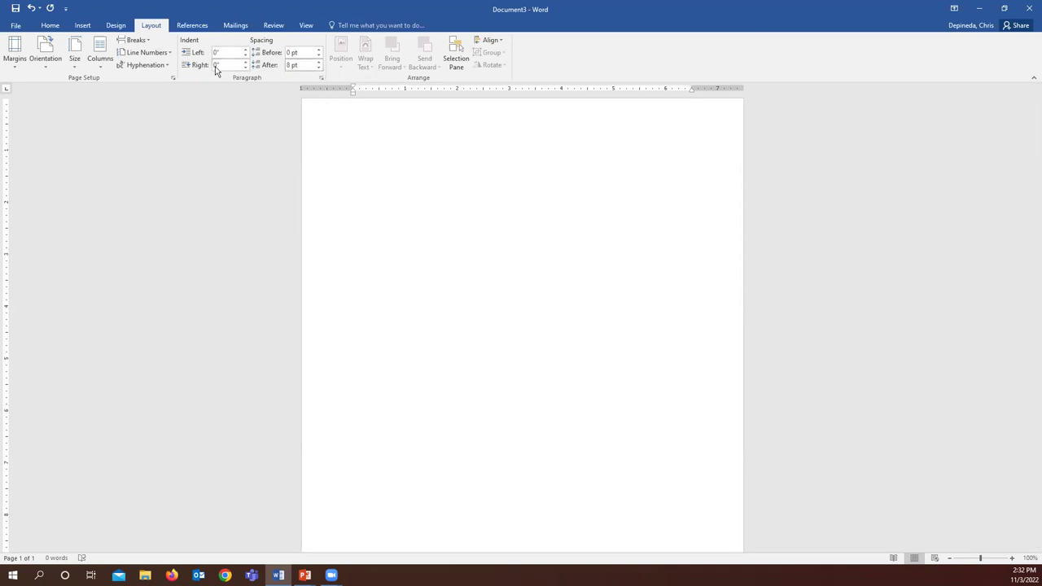
Set the spacing after paragraphs to 0 in the detailed paragraph settings
click(321, 78)
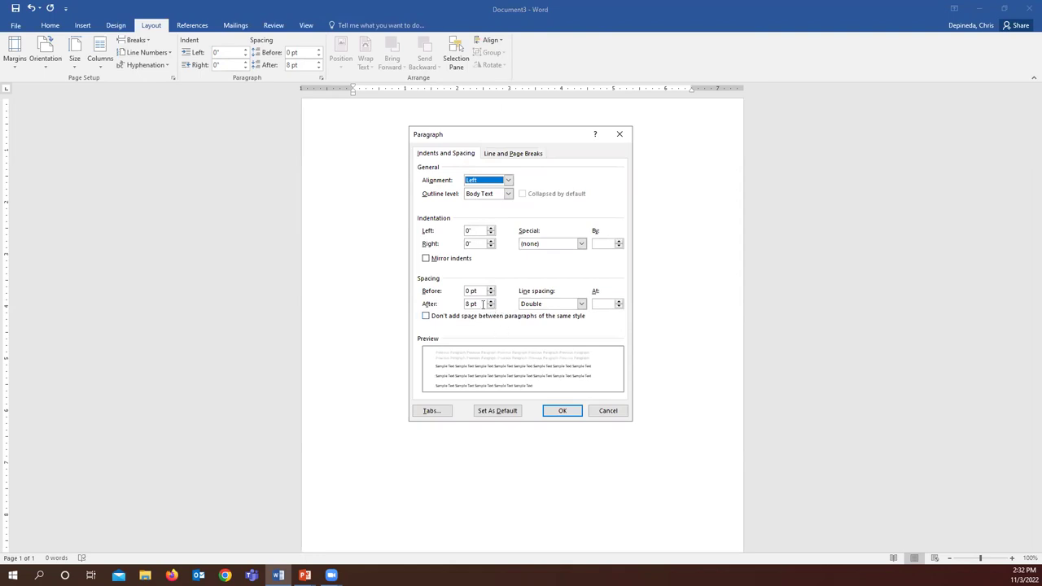
drag(482, 304, 413, 309)
text(0)
click(478, 291)
click(472, 231)
Try Multiple line spacing, return it to Double, and apply the paragraph settings
click(568, 304)
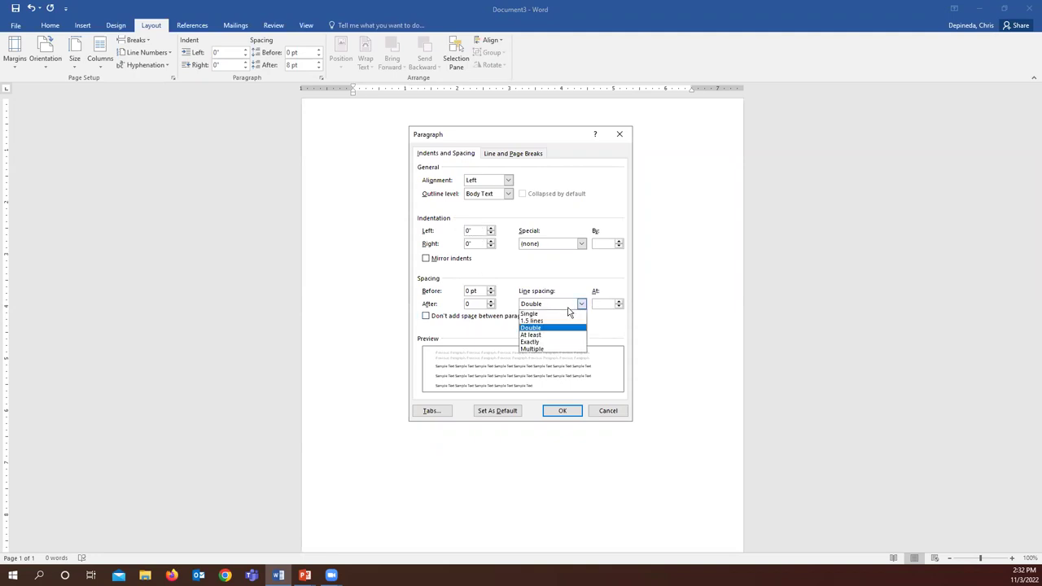
click(573, 349)
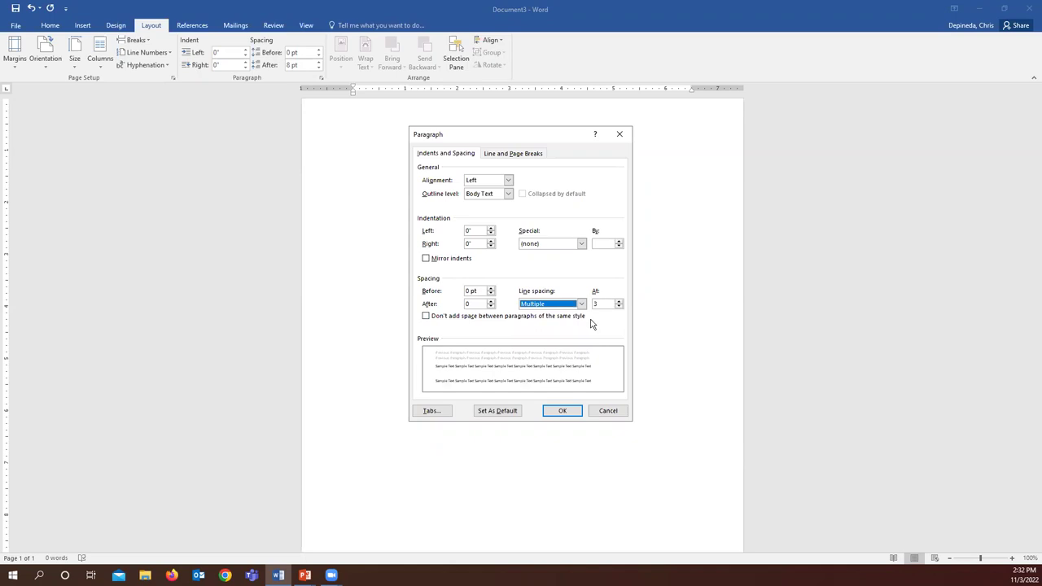
click(545, 309)
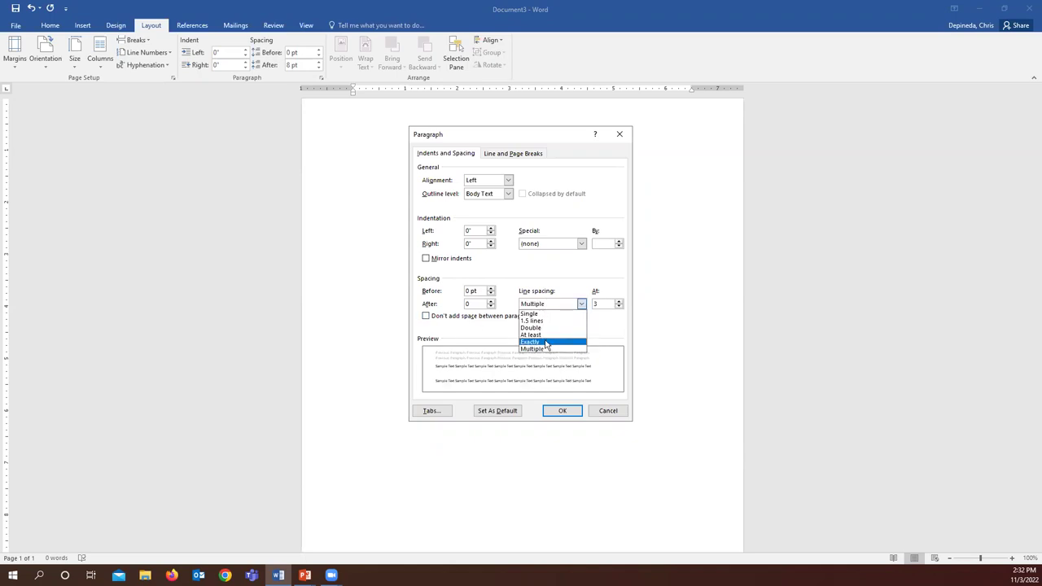
click(548, 328)
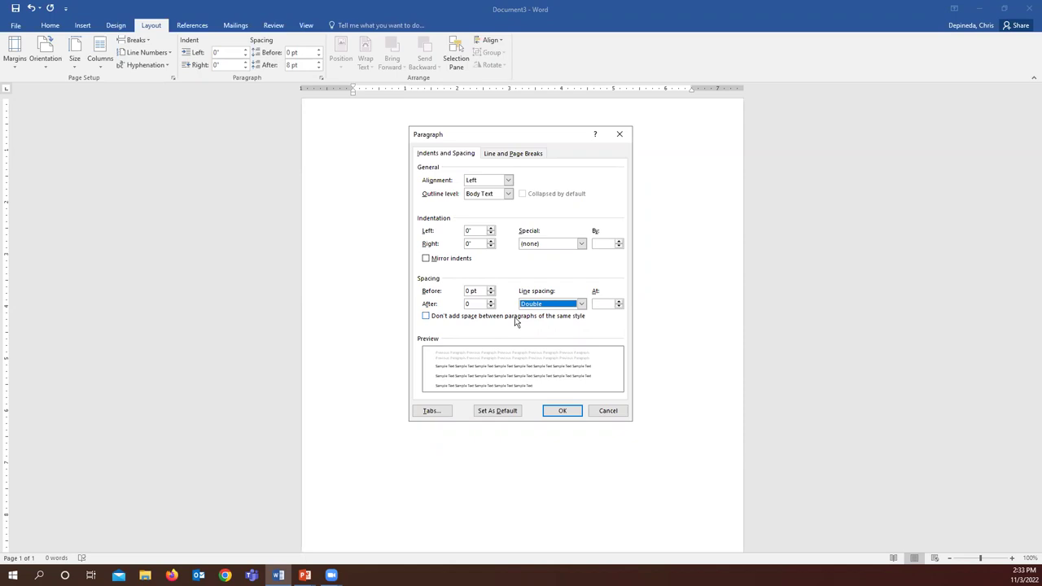
click(561, 411)
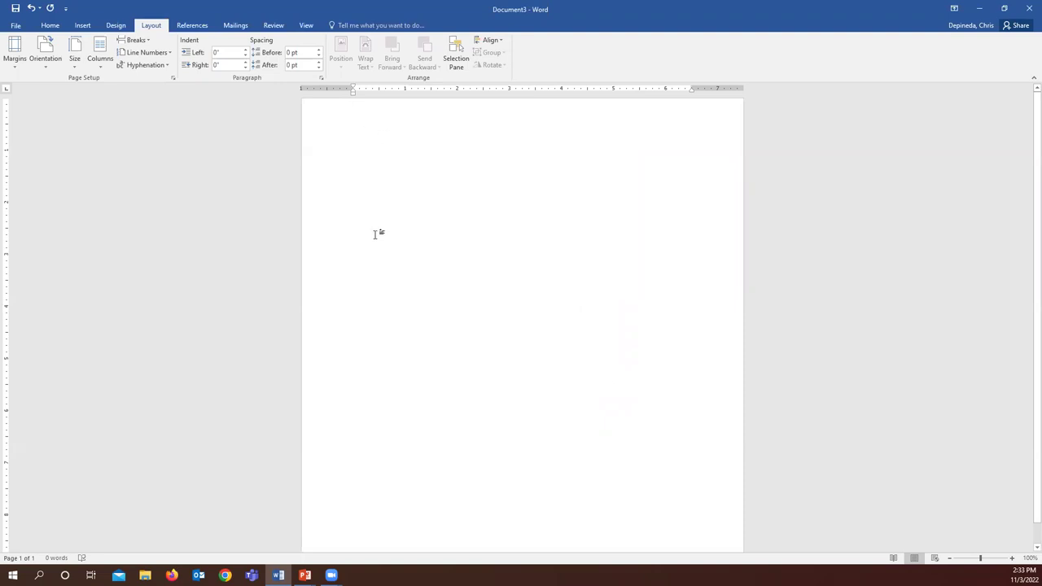
Enter four separate sample paragraphs, each reading "Asdf", to test the spacing
text(asdf)
key(Return)
text(asdf)
key(Return)
text(asdf)
key(Return)
text(asdf)
key(Return)
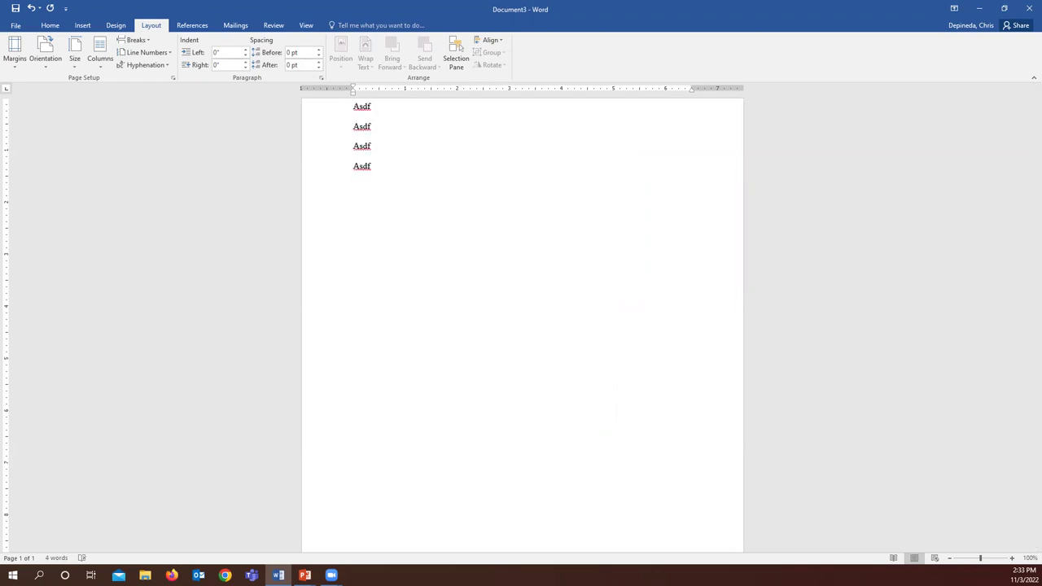
Add a centred title line reading "Paper title: etc" below the sample paragraphs
click(50, 25)
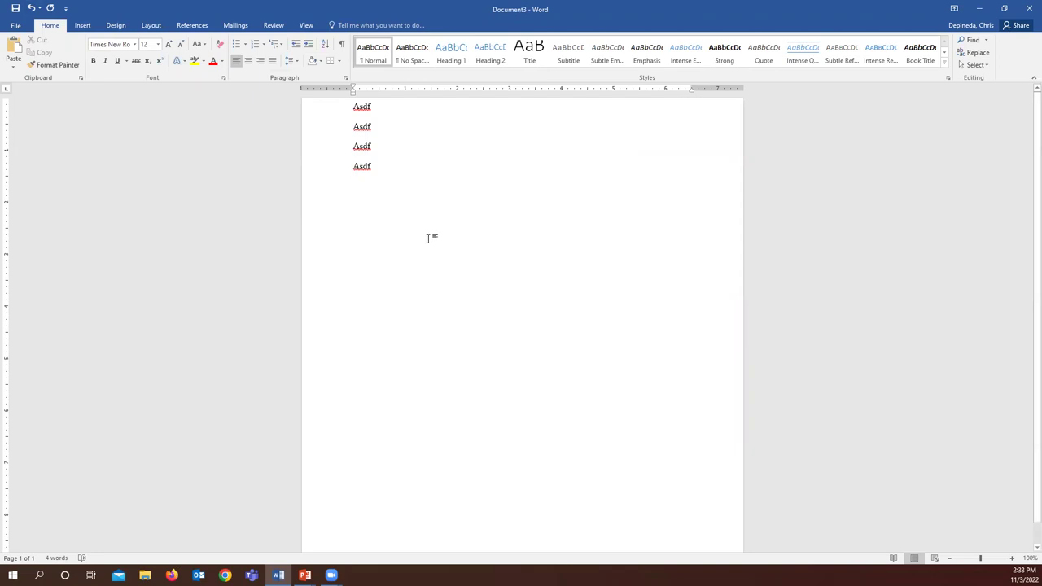
click(248, 61)
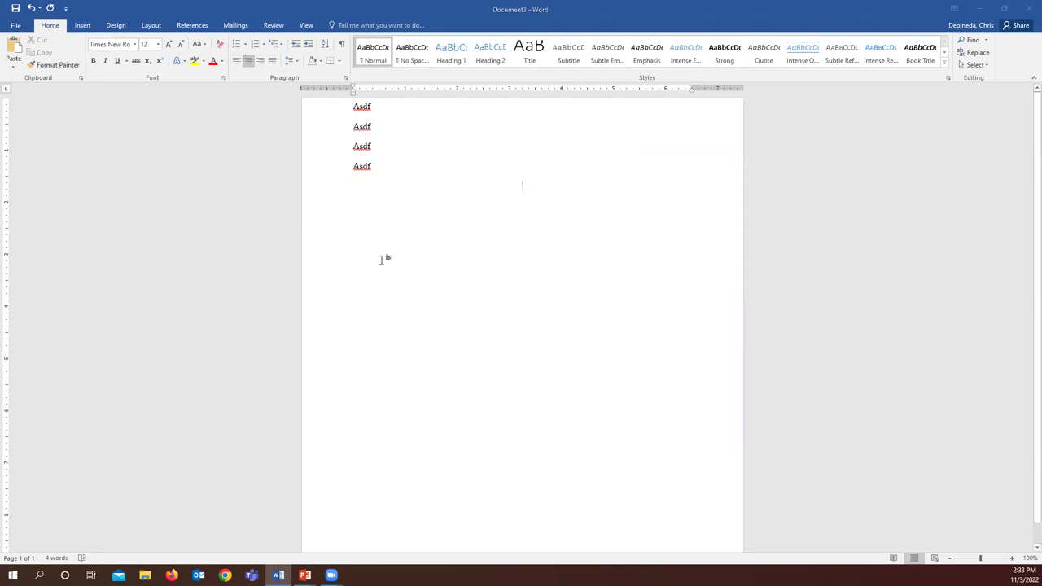
click(588, 321)
text(Paper title)
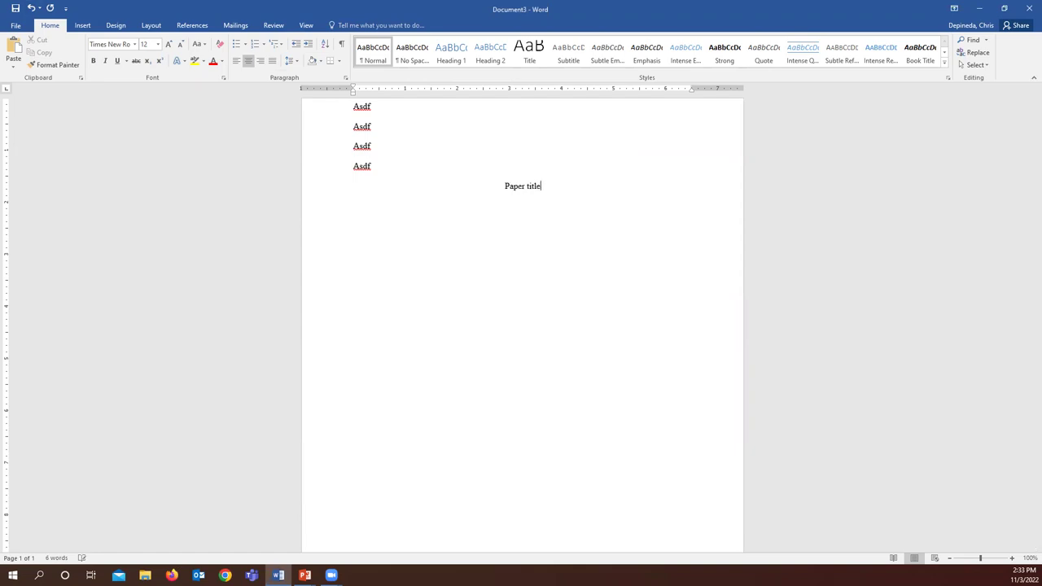
text(: etc)
key(Return)
Left-align the line below the title, give it a 0.5" first-line indent, and enter the sample text "Klsldk;falsdfklj"
key(ctrl+l)
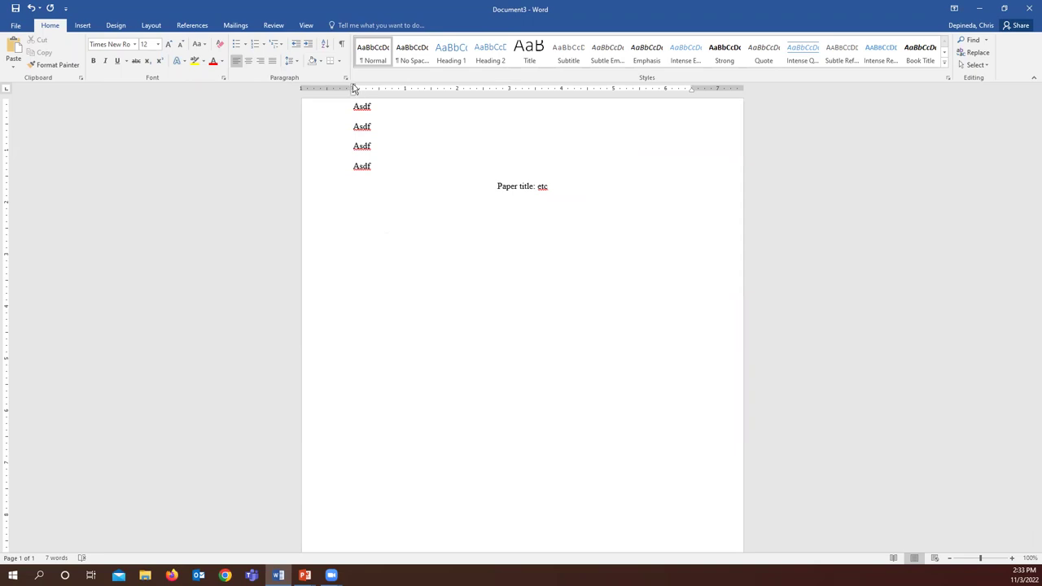
drag(381, 88, 378, 88)
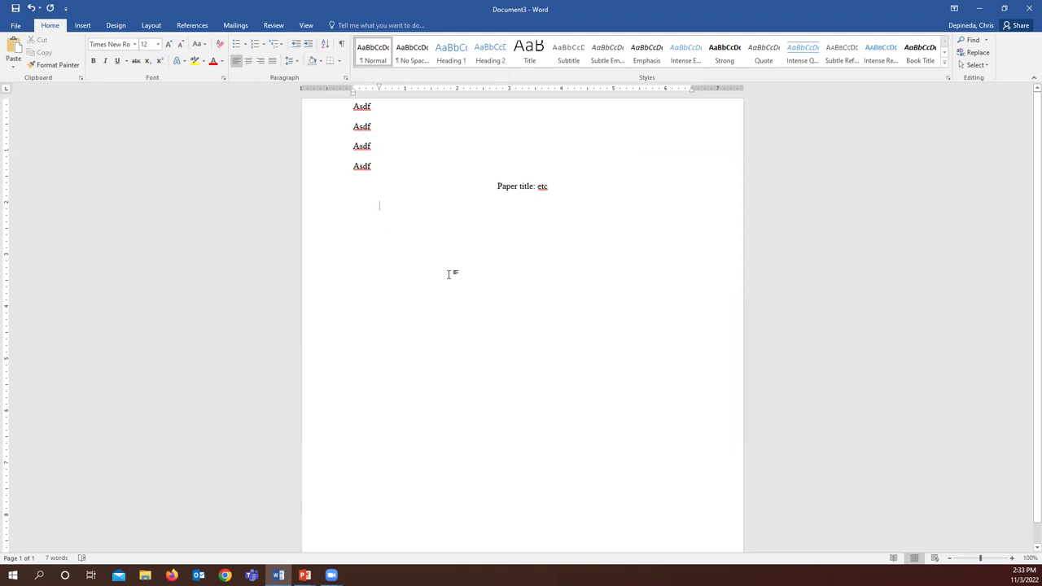
text(Klsldk;falsdfklj)
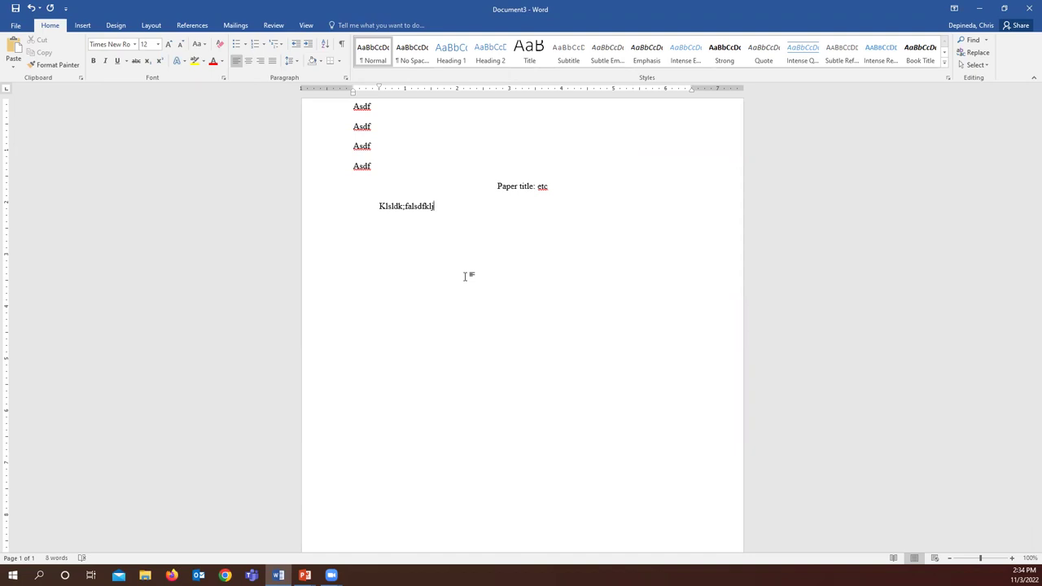
Delete all sample text from the document and remove the remaining first-line indent
key(ctrl+a)
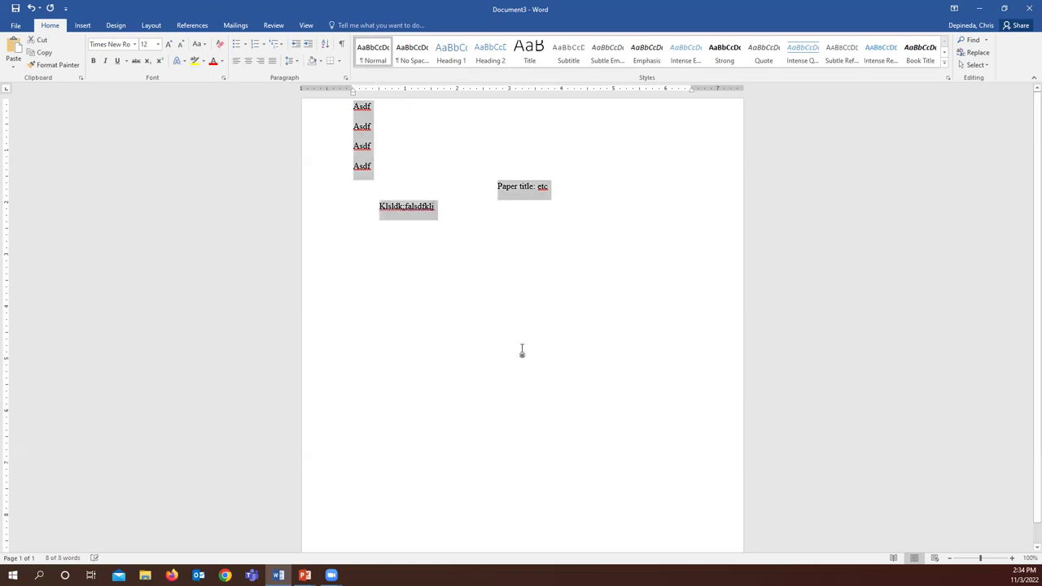
key(Delete)
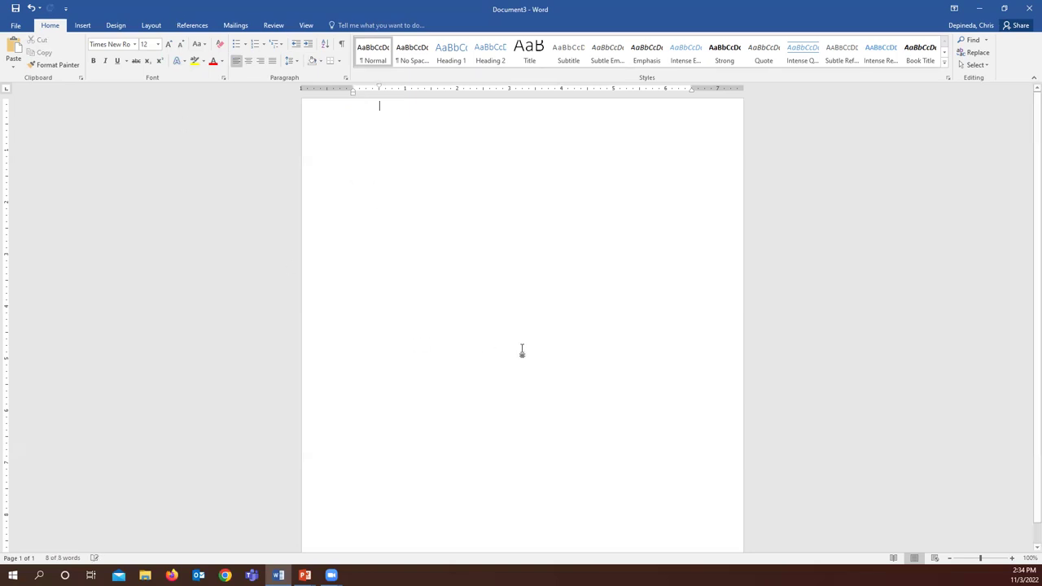
key(BackSpace)
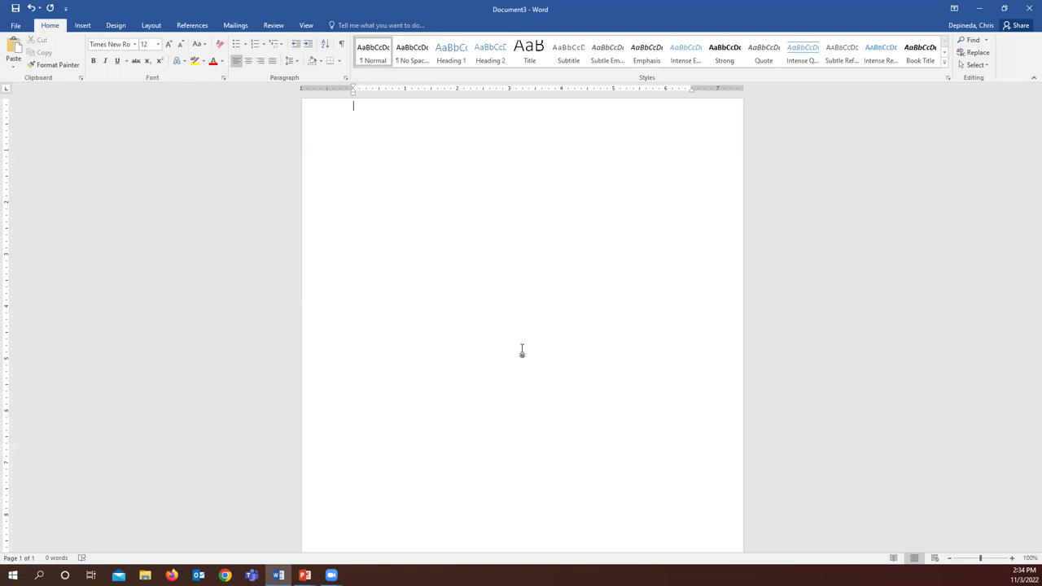
Switch to the running PowerPoint slide show with the Similarities slide
click(304, 575)
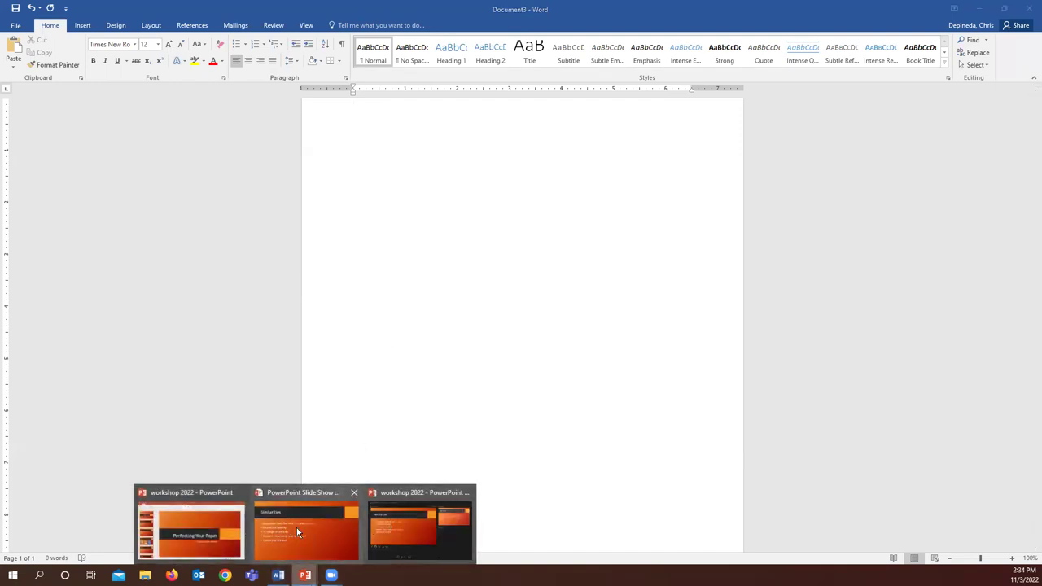
click(294, 525)
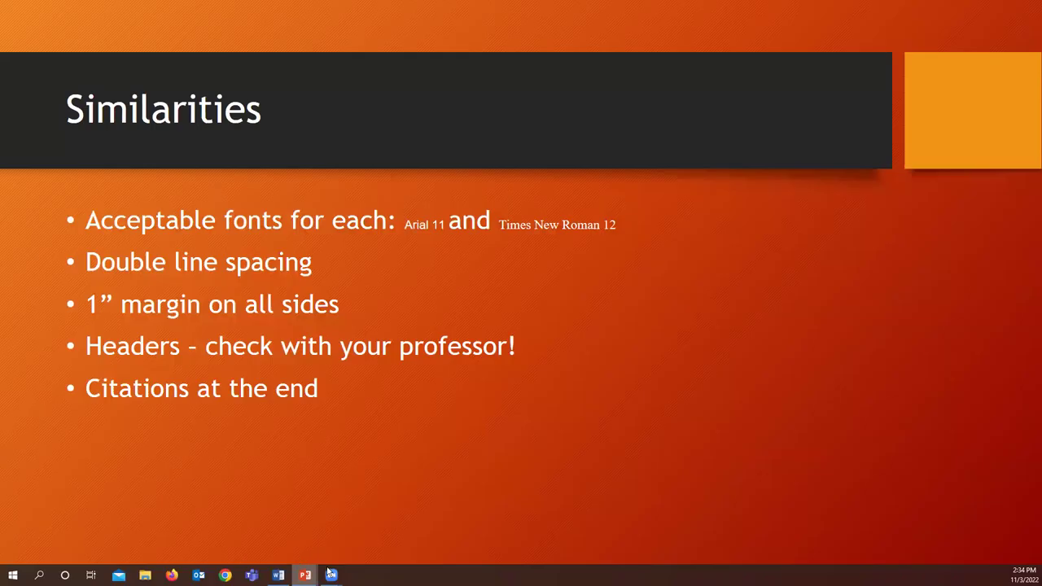